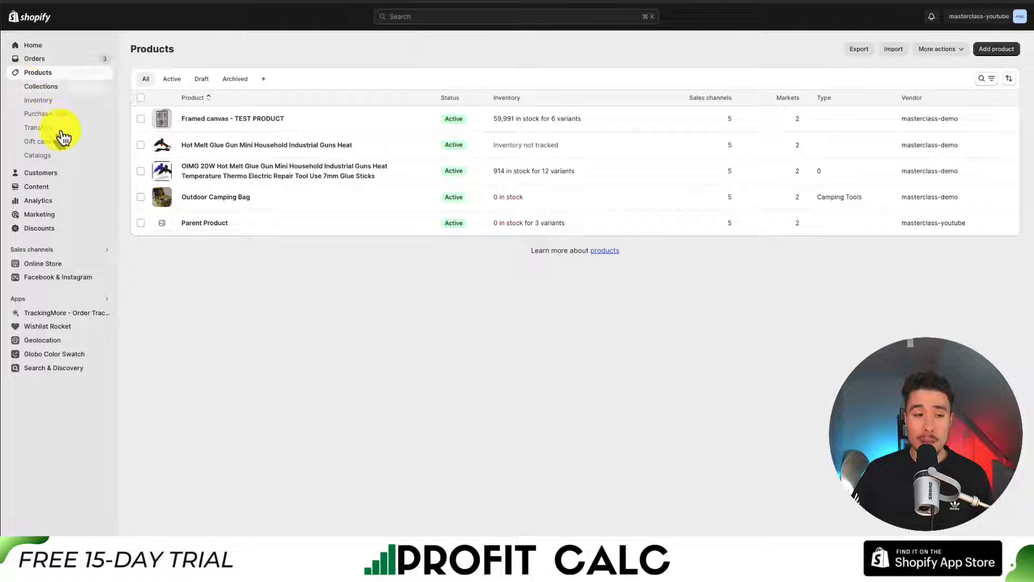
Create a new product collection and title it "Summer Collection"
left_click(63, 91)
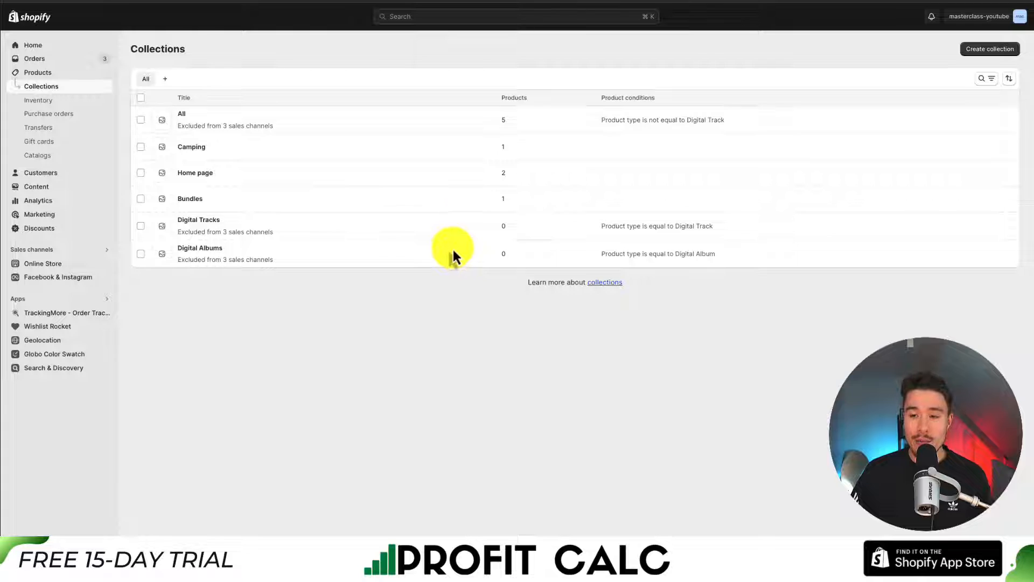
left_click(982, 53)
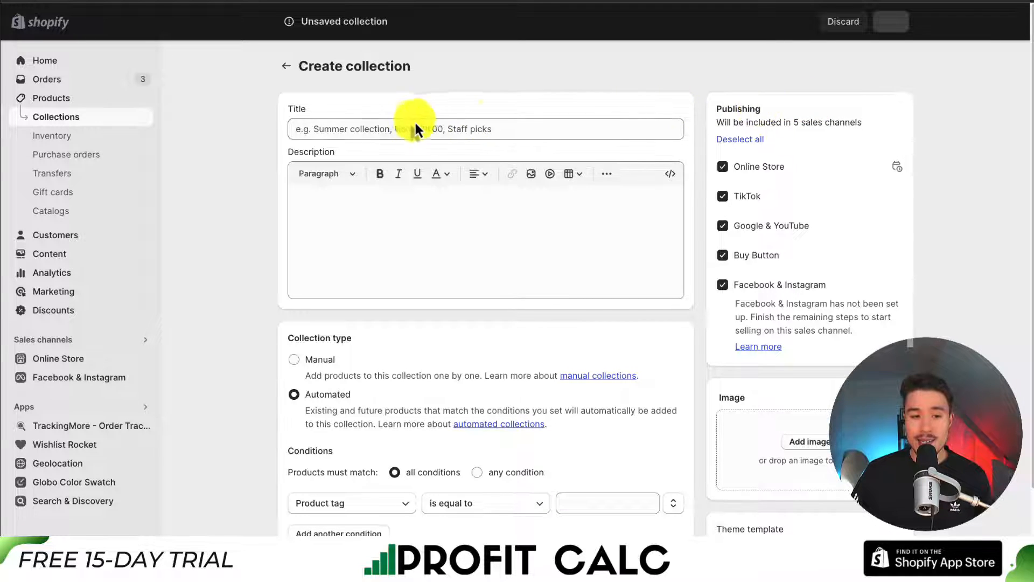
left_click(352, 124)
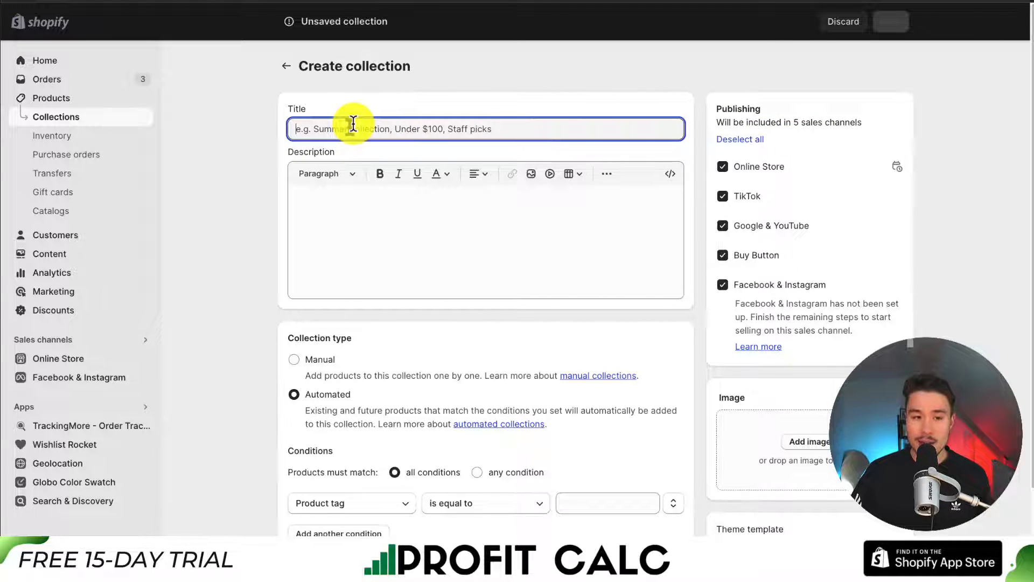
type("Summer Co")
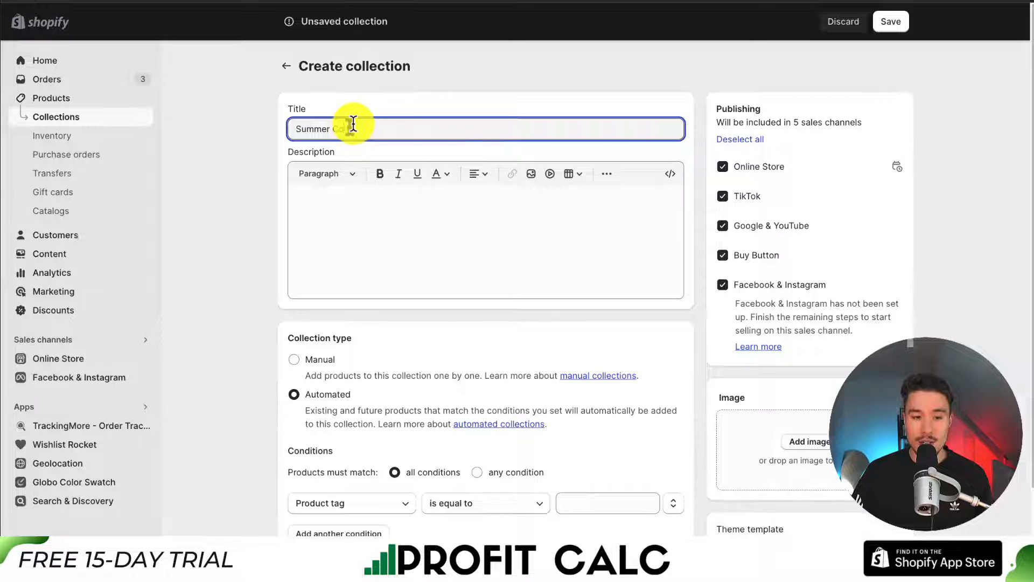
type("llection")
Review the collection type options and the product fields and metafields available for automated collection conditions
left_click(312, 212)
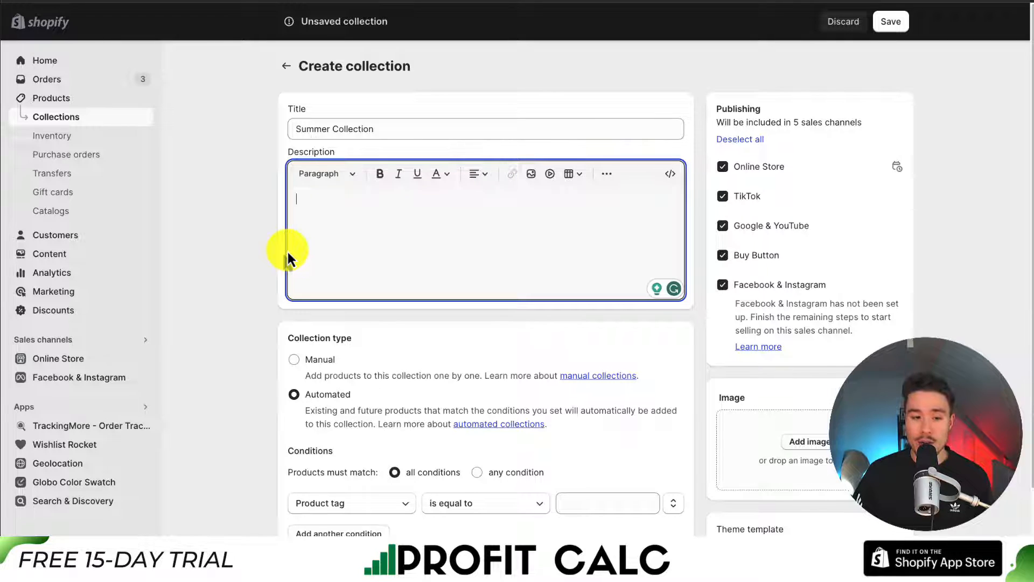
scroll(288, 252, "down", 1)
left_click(251, 302)
left_click_drag(288, 268, 360, 268)
left_click(360, 268)
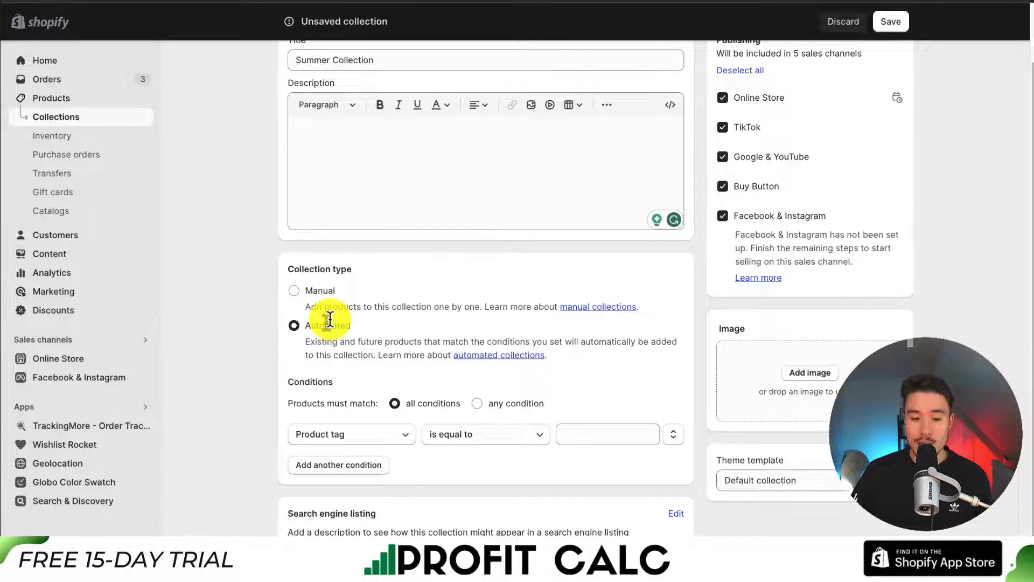
scroll(460, 307, "down", 1)
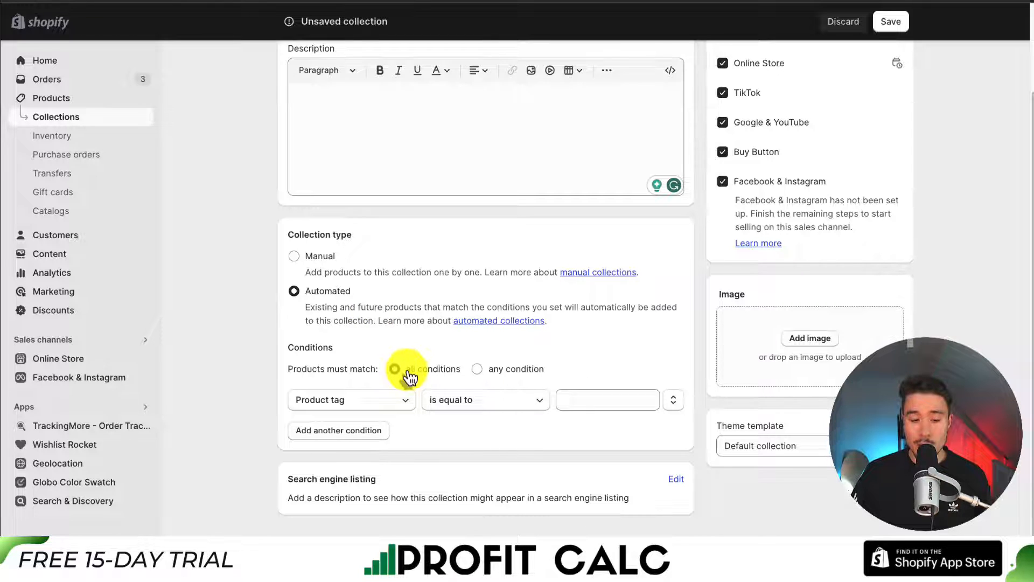
left_click(377, 401)
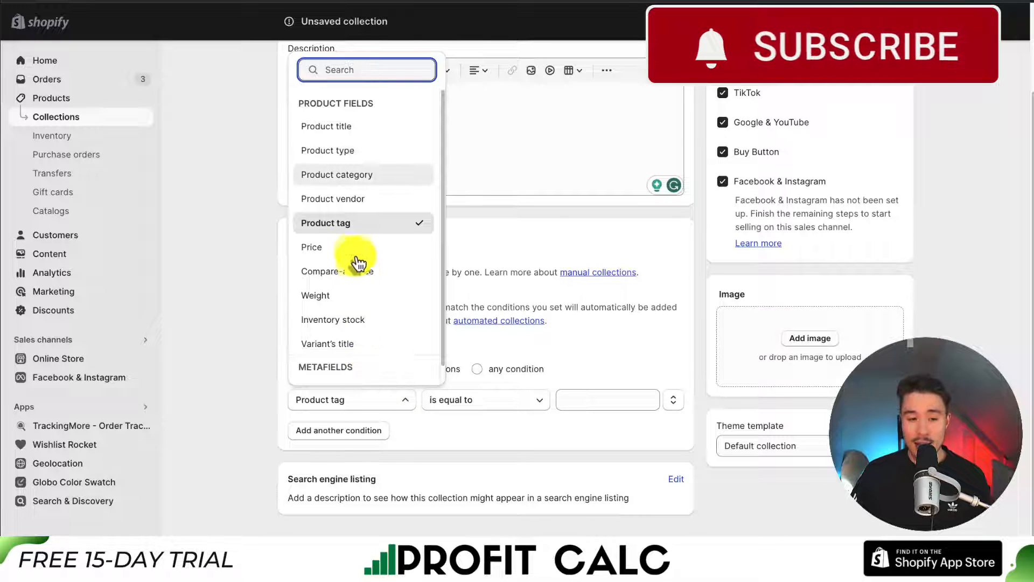
scroll(353, 316, "down", 1)
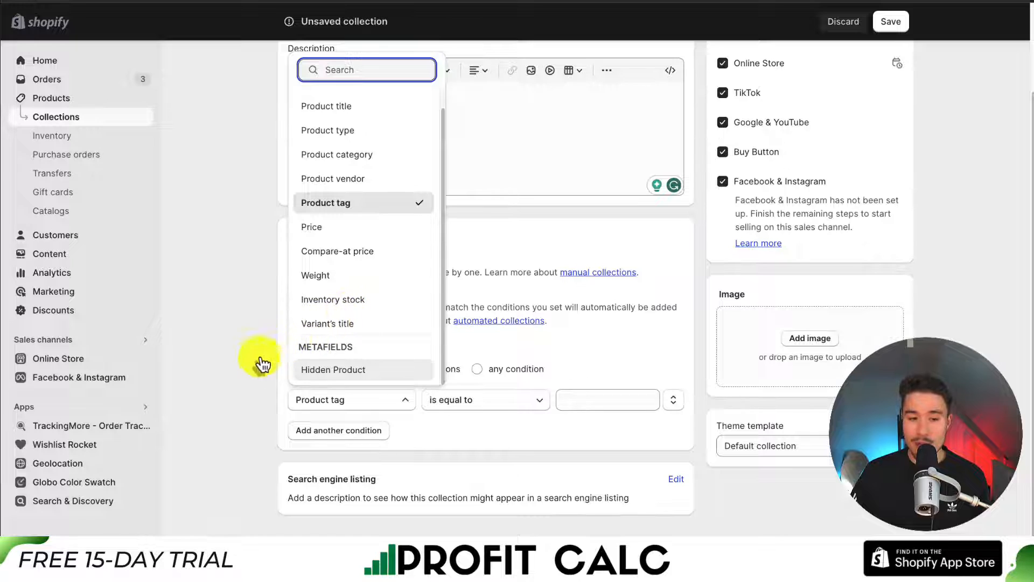
left_click(223, 384)
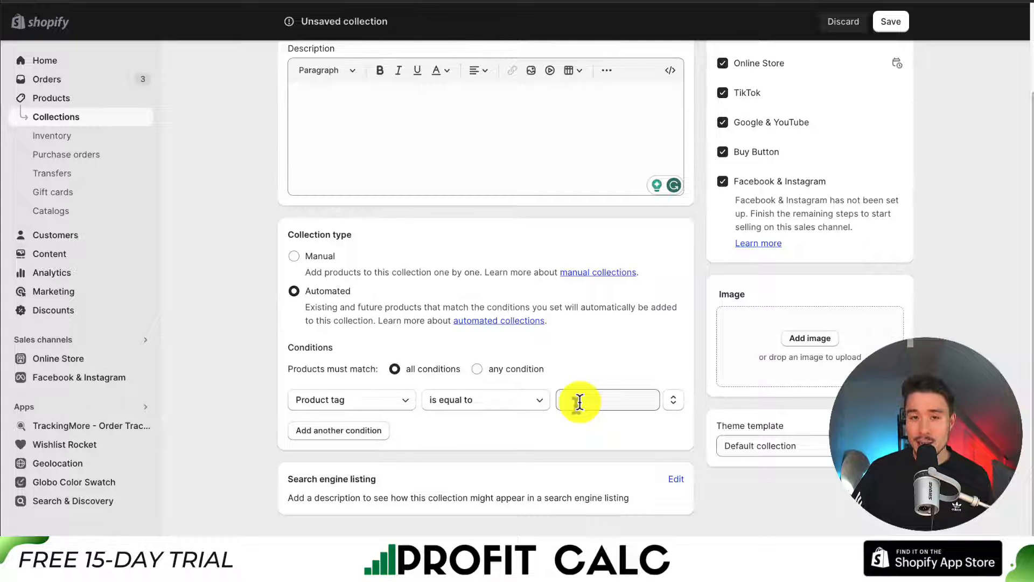
Set the Summer Collection's collection type to Manual
scroll(579, 401, "up", 2)
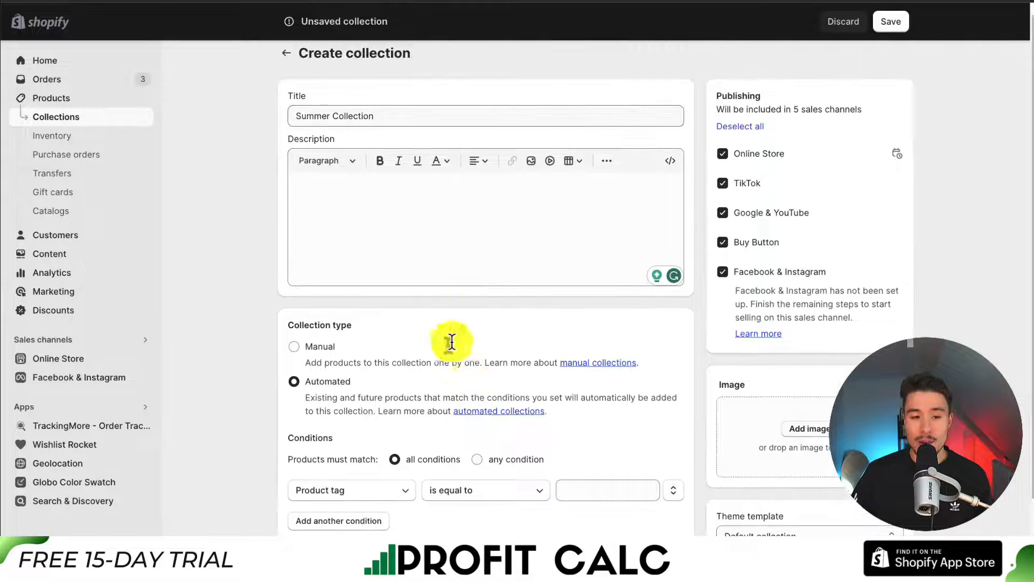
left_click_drag(335, 115, 376, 118)
scroll(366, 161, "down", 2)
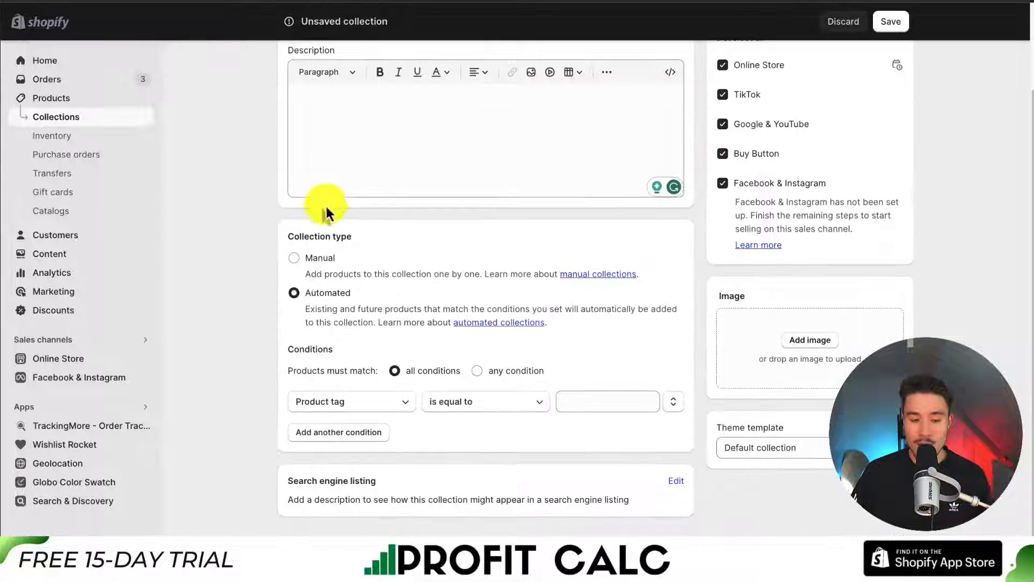
left_click(295, 257)
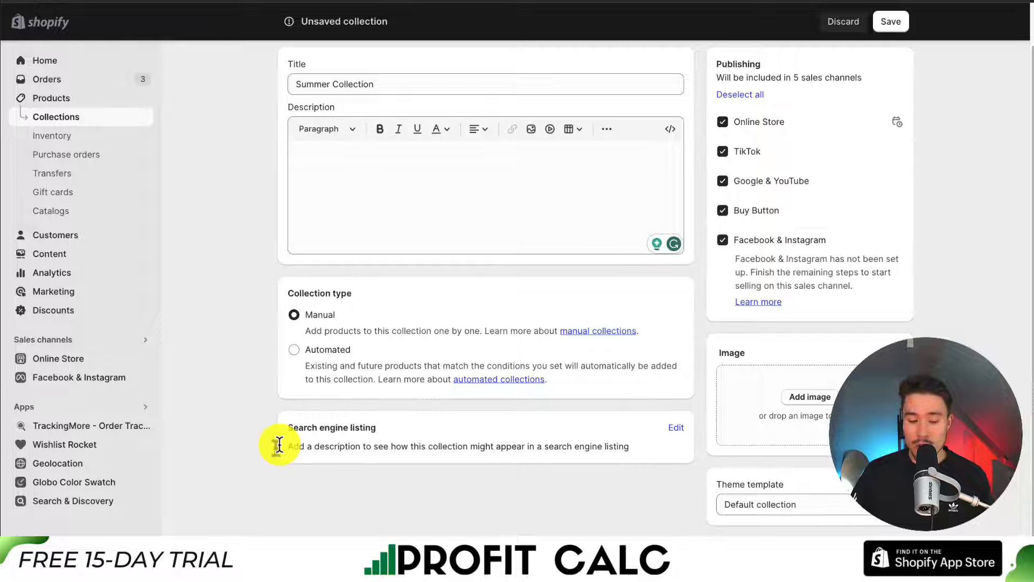
Check the collection's description, publishing channels and theme template, and save the new collection
scroll(801, 362, "up", 1)
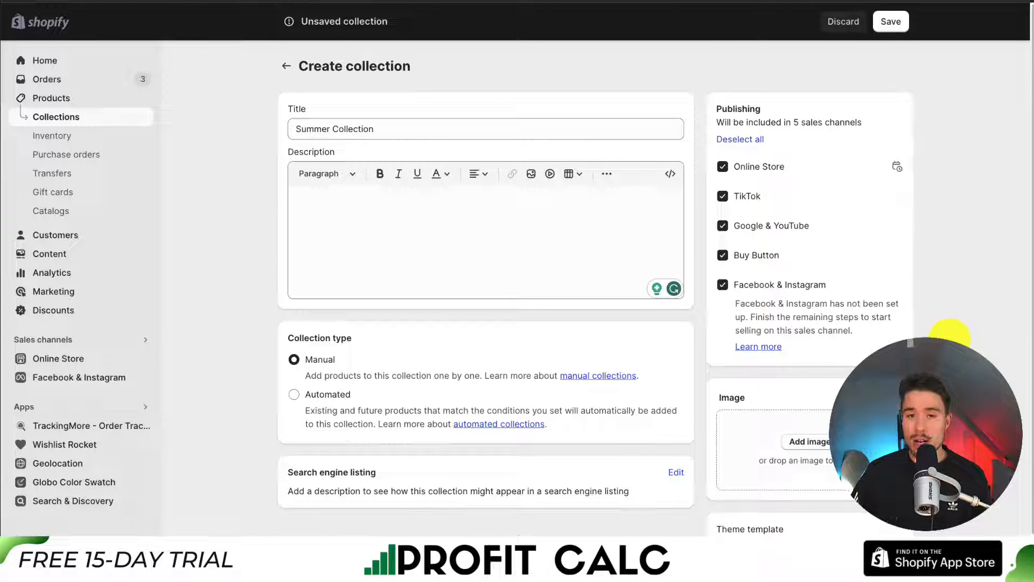
left_click(349, 247)
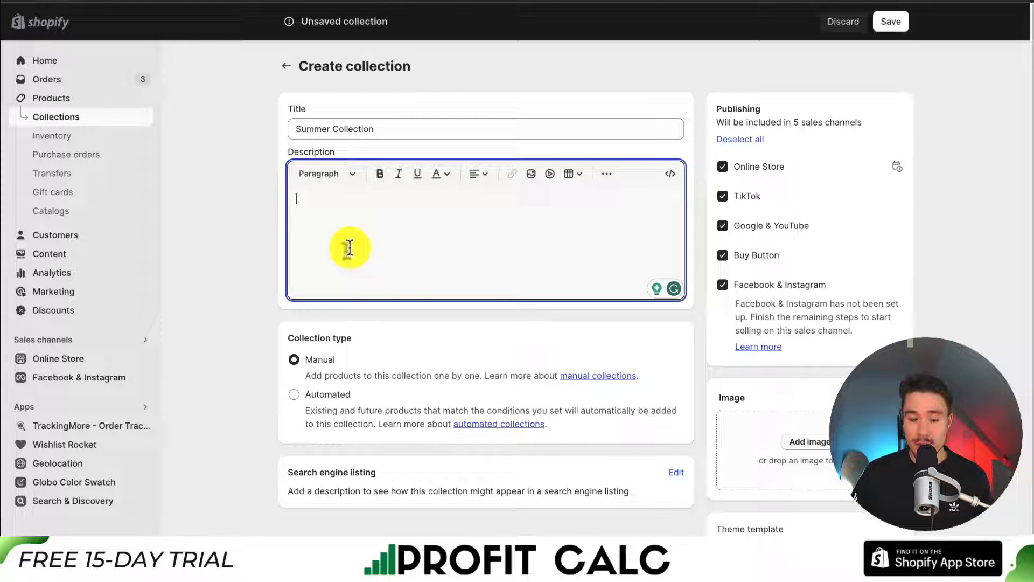
left_click(339, 451)
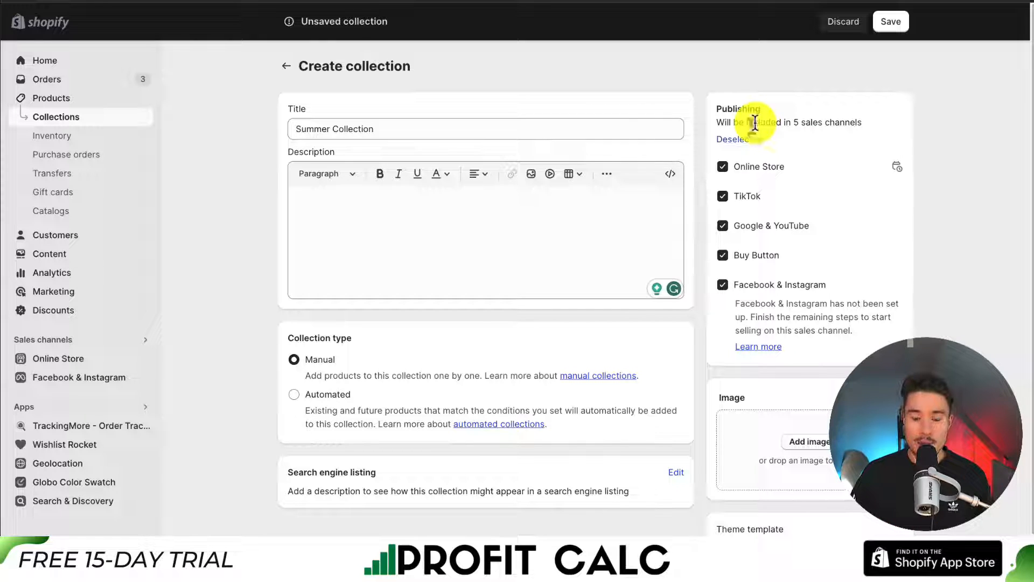
left_click_drag(752, 124, 819, 124)
left_click(821, 123)
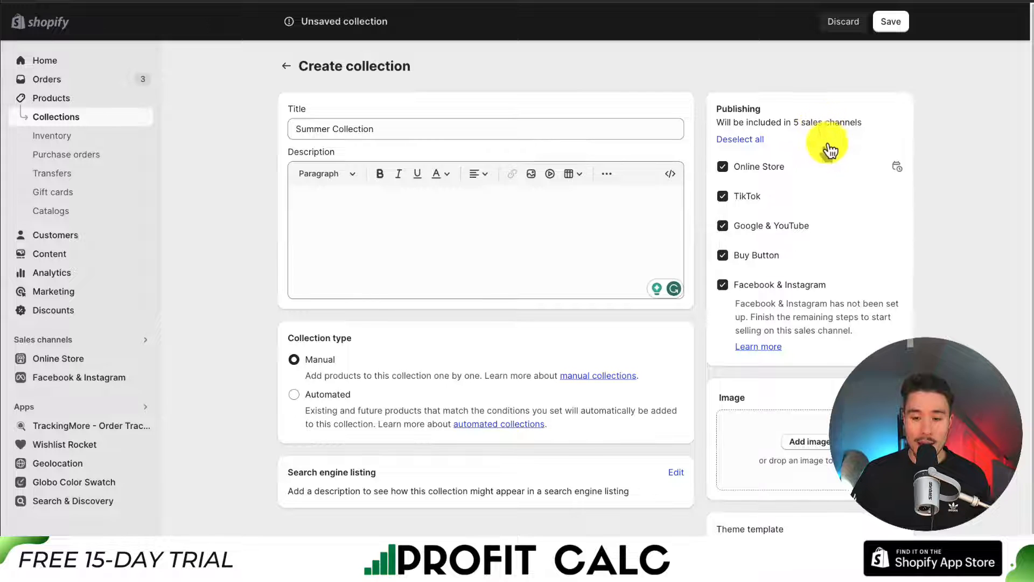
scroll(862, 334, "down", 1)
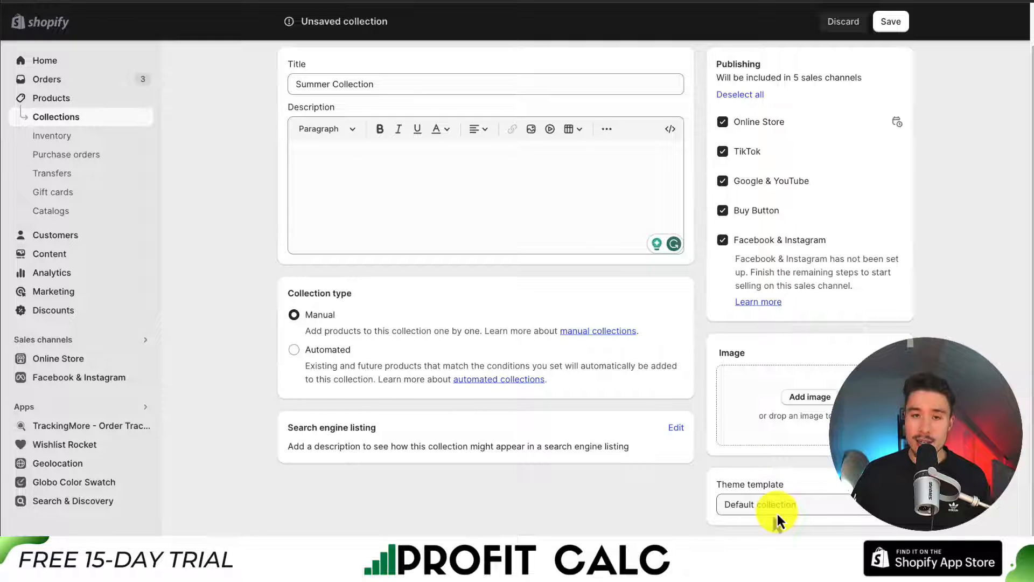
scroll(778, 519, "up", 1)
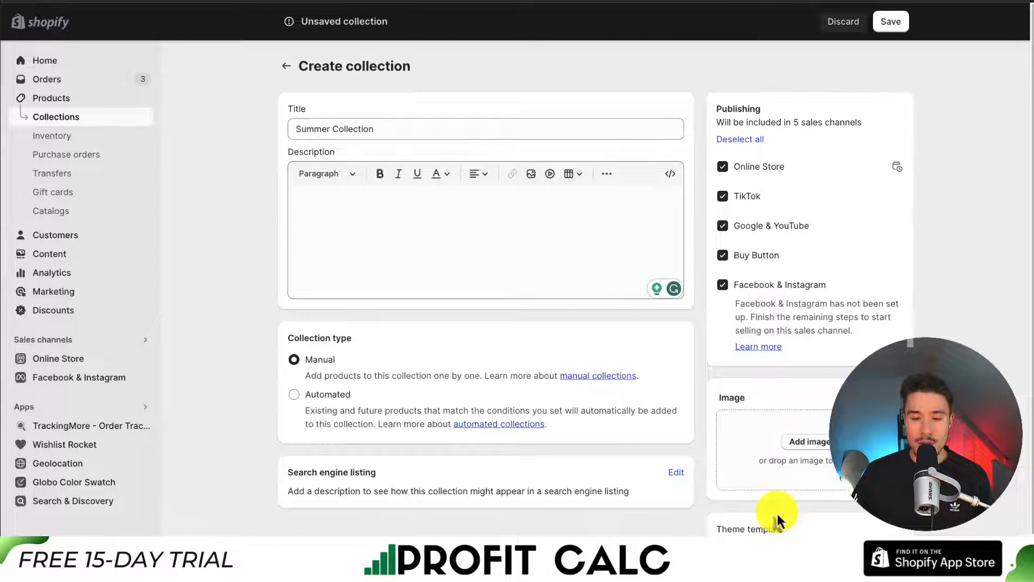
left_click(898, 28)
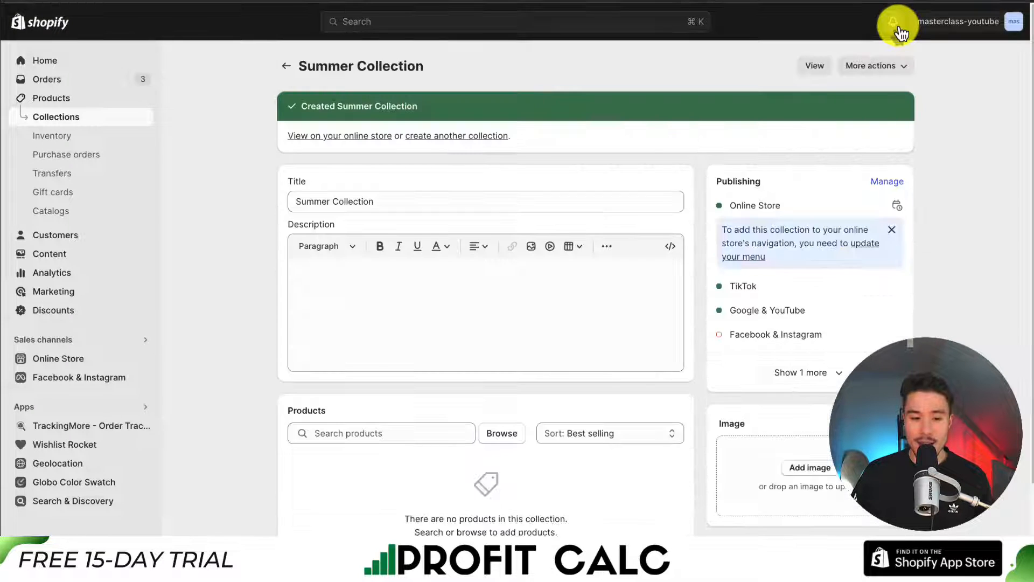
Add the Outdoor Camping Bag product to the Summer Collection and view the collection on the online store
scroll(473, 254, "down", 1)
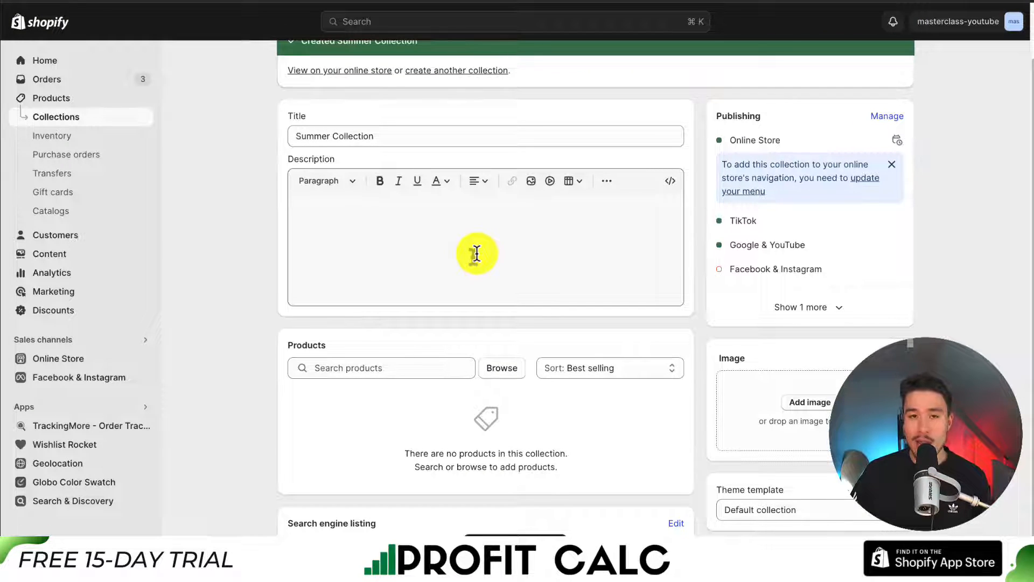
scroll(476, 253, "down", 1)
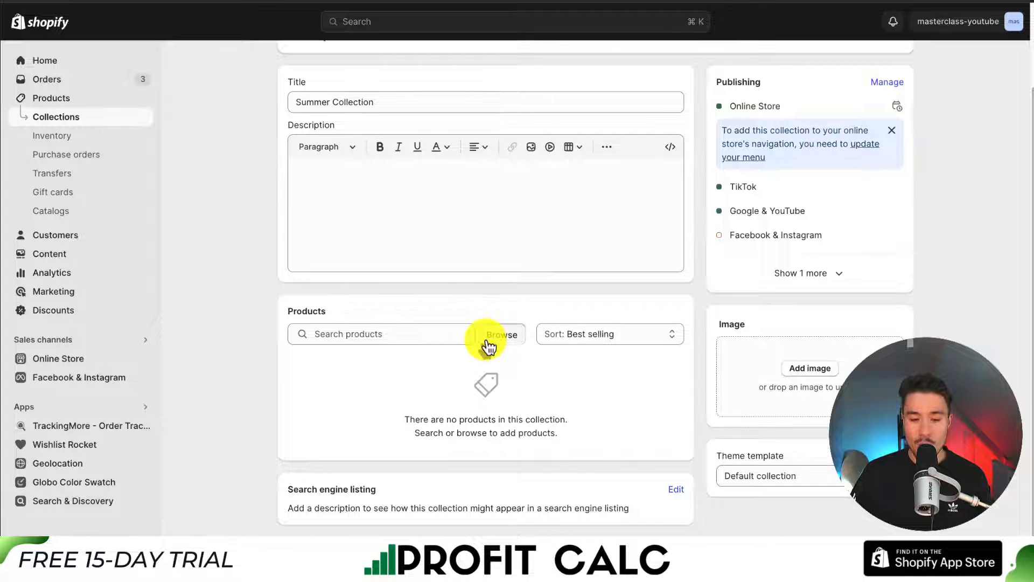
left_click(486, 338)
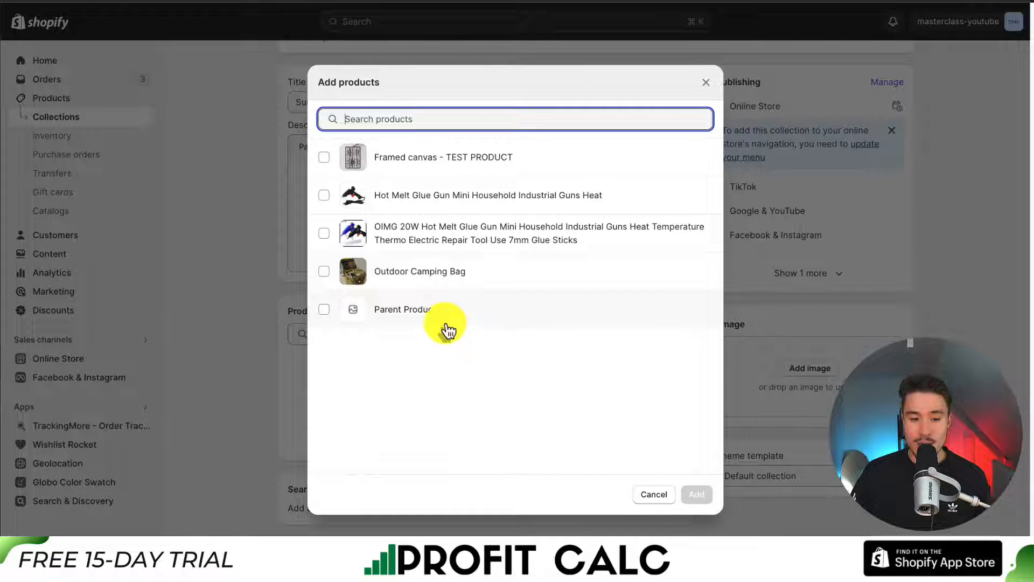
left_click(326, 272)
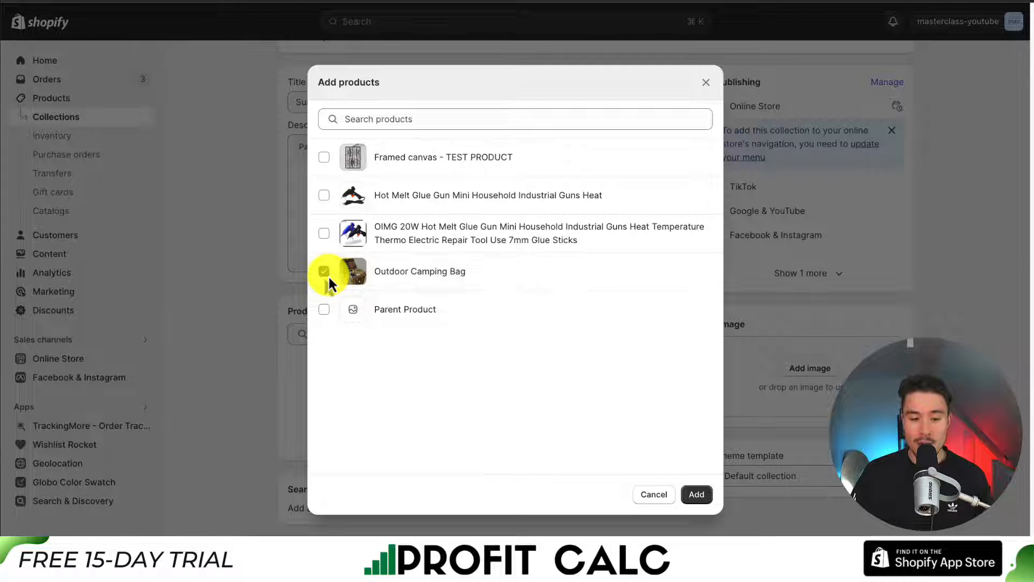
left_click(697, 494)
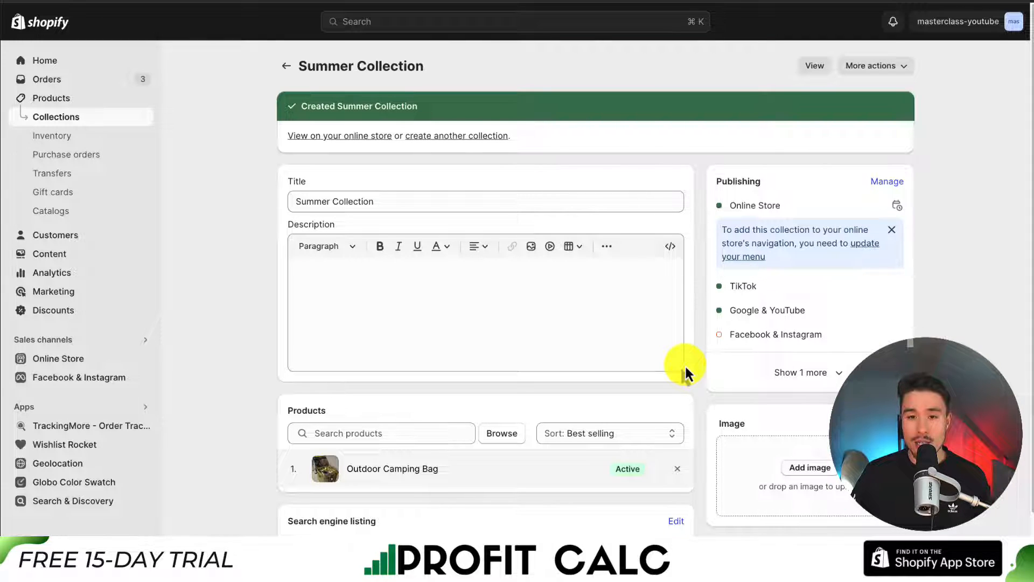
left_click(807, 69)
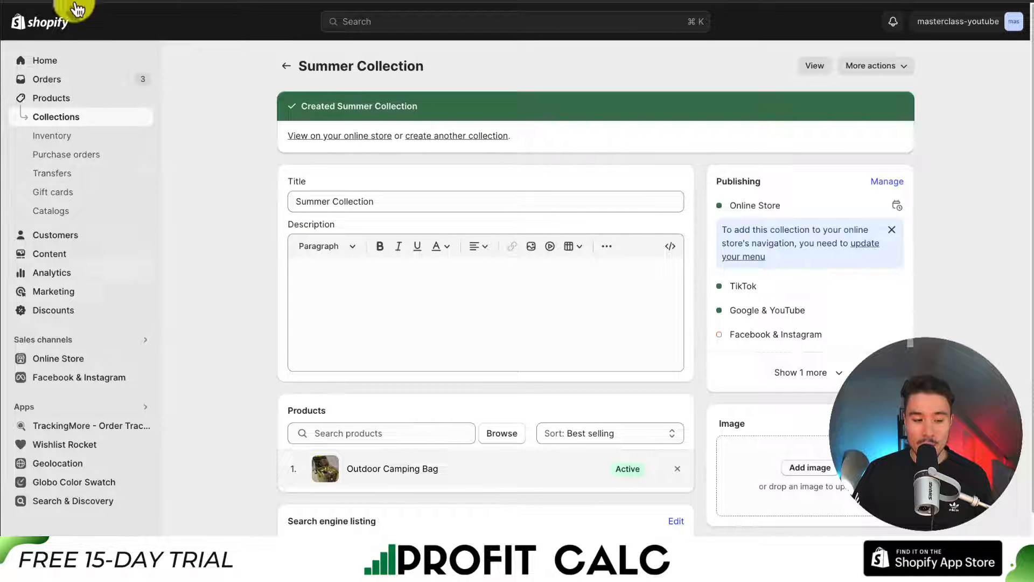
Open the current Dawn theme for customization and add a Featured collection section to the home page template
left_click(75, 358)
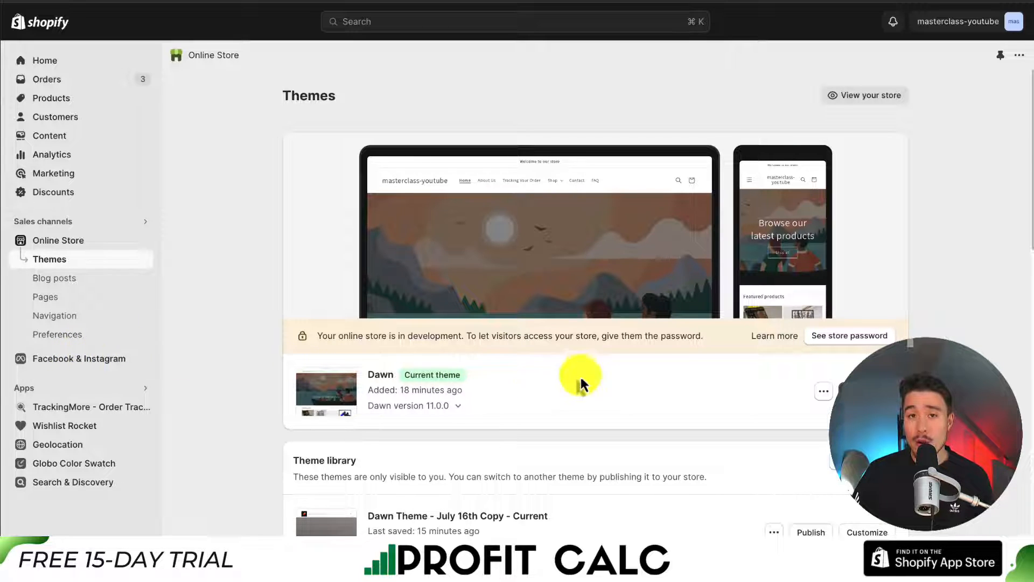
left_click(863, 391)
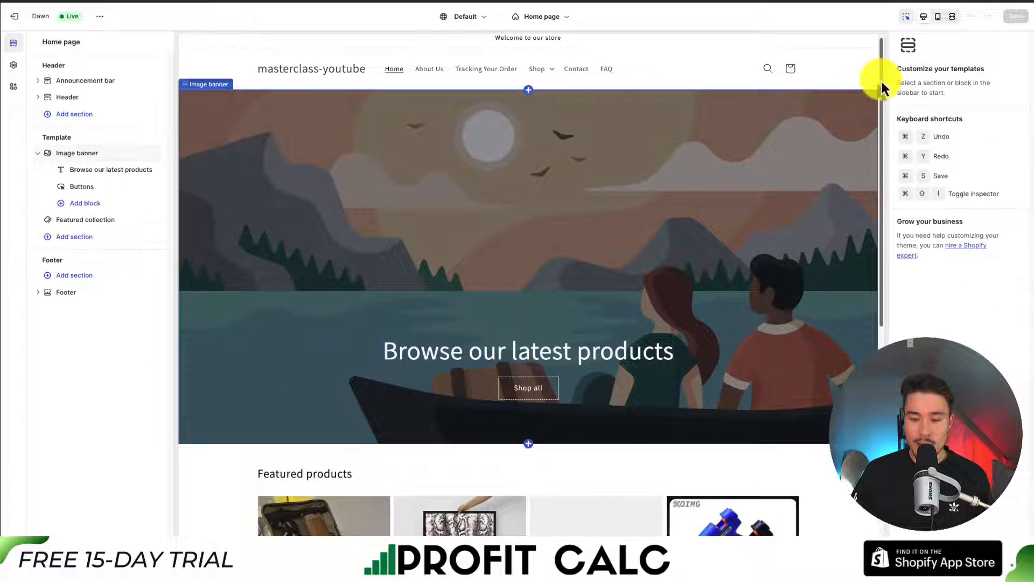
left_click_drag(880, 79, 870, 360)
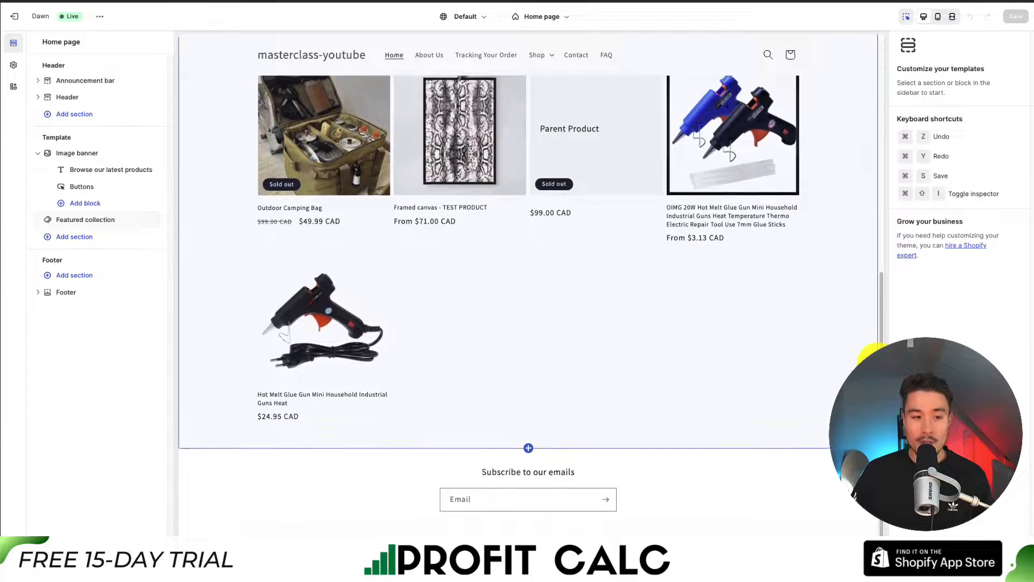
left_click(98, 241)
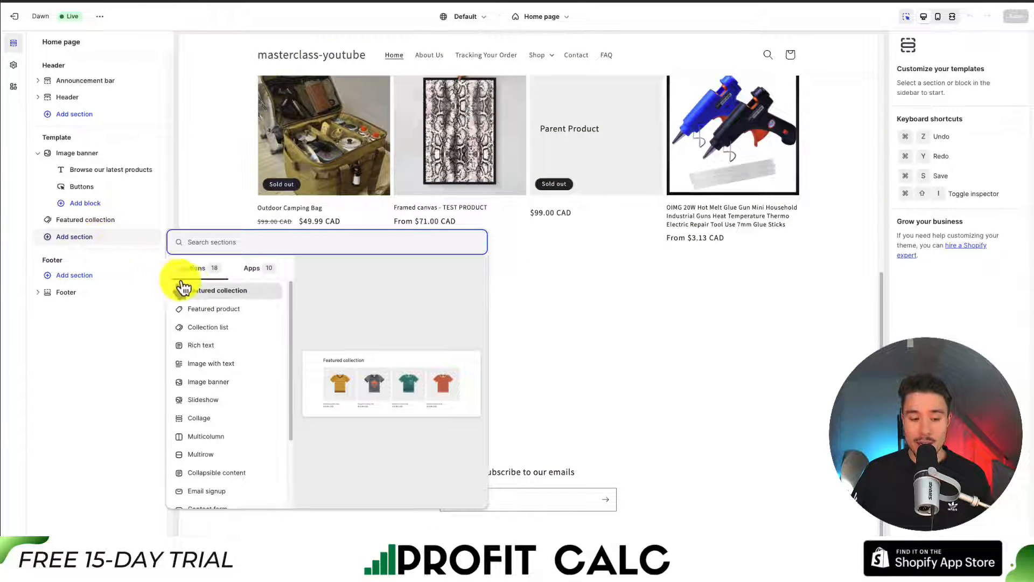
left_click(213, 293)
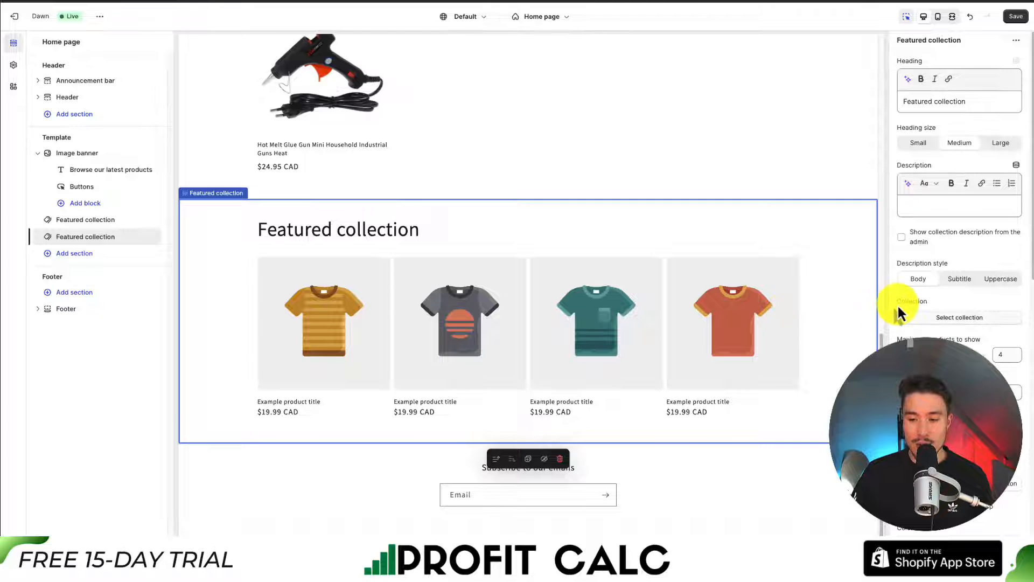
Assign Summer Collection to the new Featured collection section and save the theme
left_click_drag(898, 302, 917, 303)
left_click(929, 320)
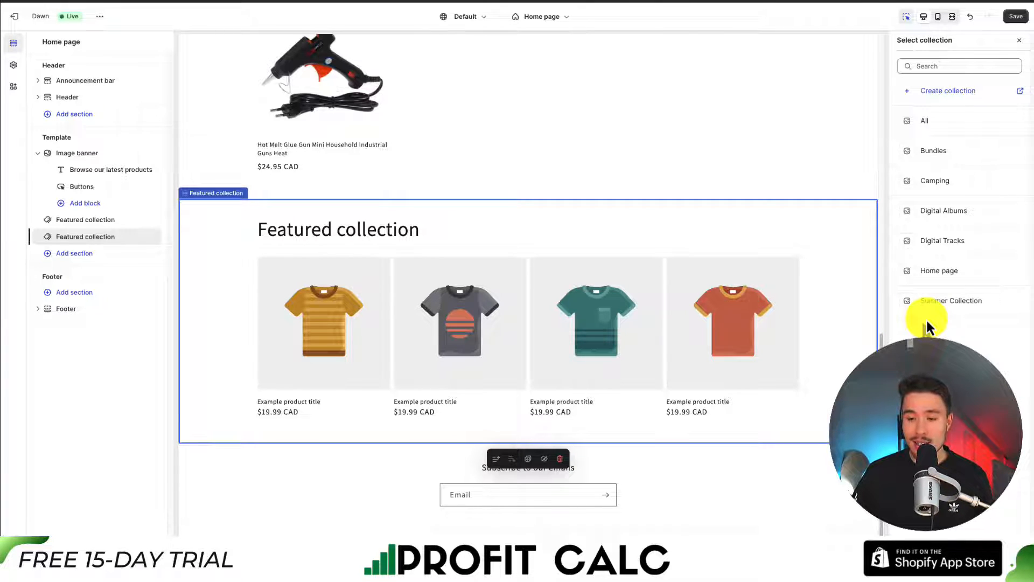
left_click(956, 306)
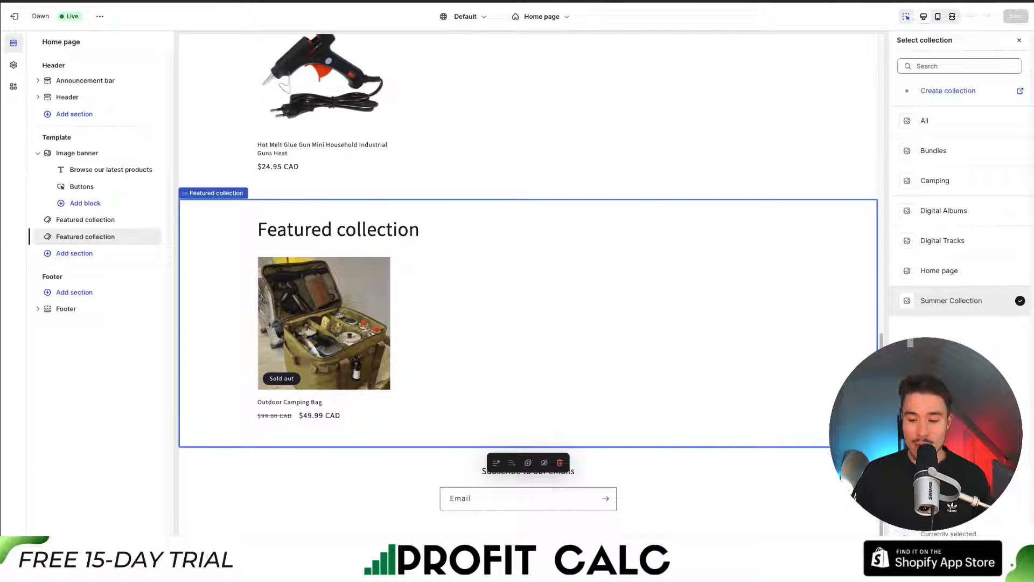
left_click(623, 309)
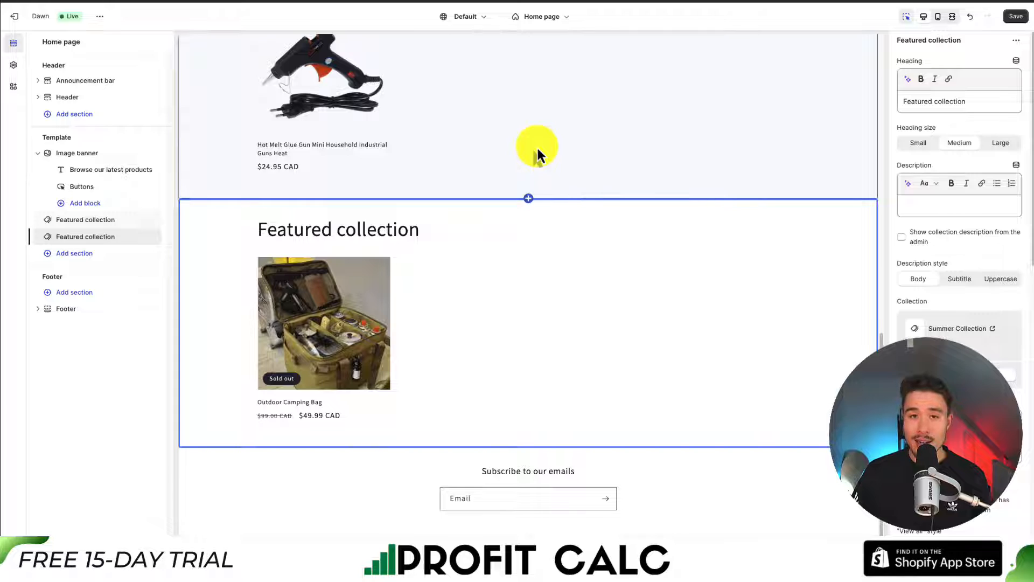
left_click(1012, 22)
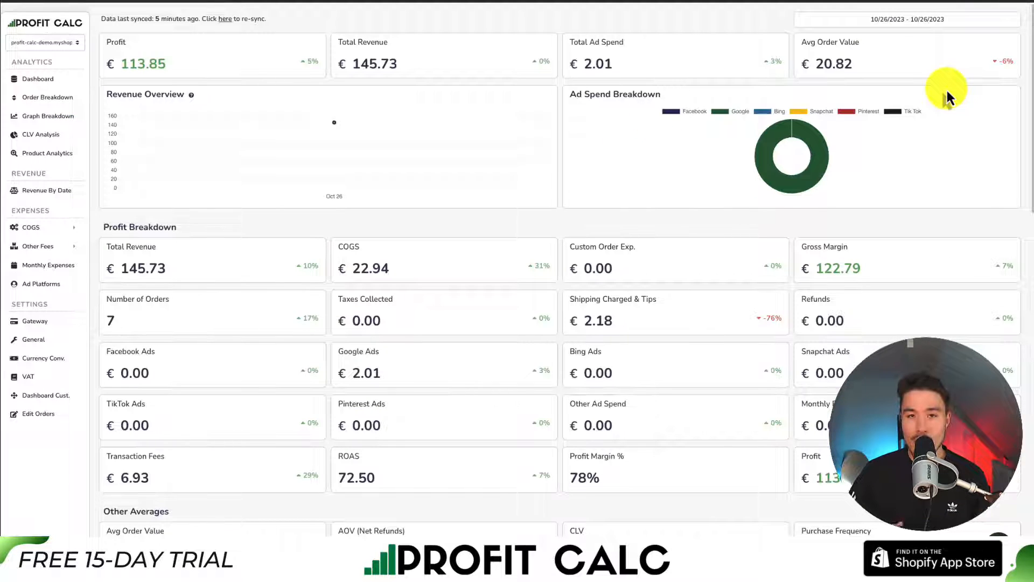